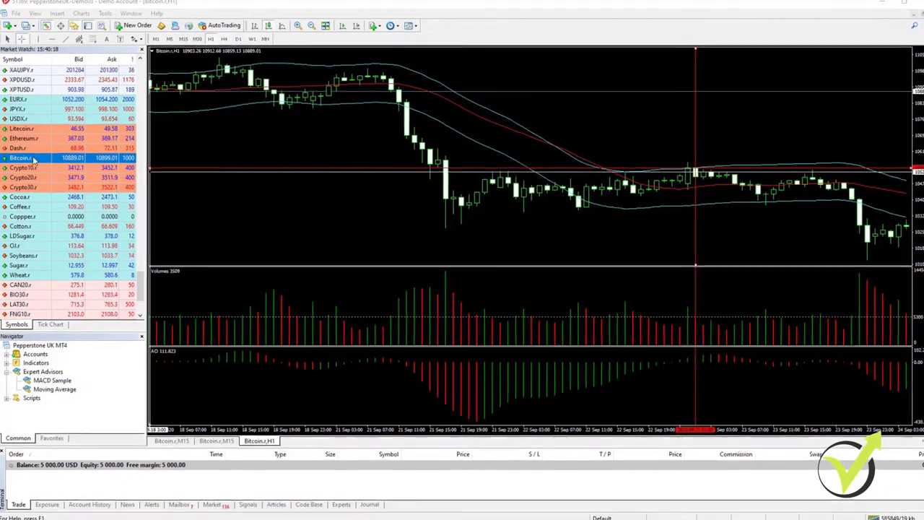
Step: Open a new Bitcoin chart window from Market Watch and switch it to H1
{"action": "right_click", "coordinate": [33, 159]}
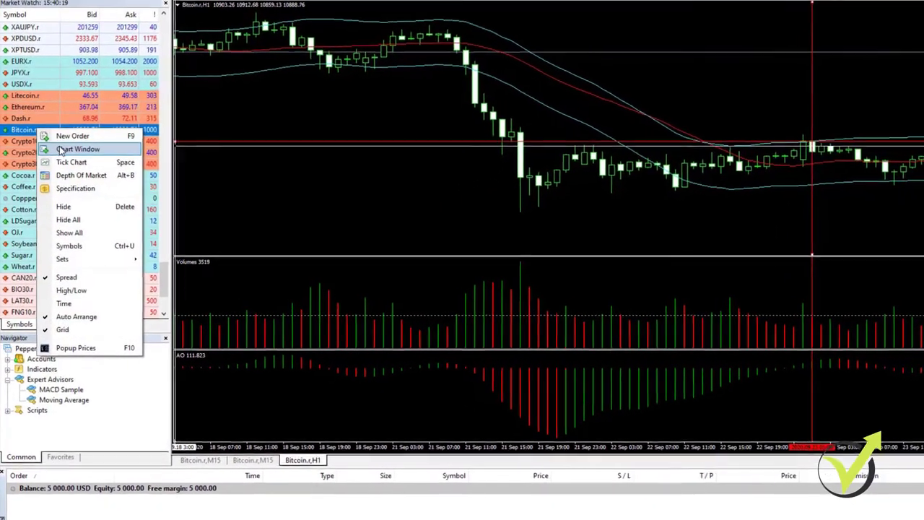
{"action": "left_click", "coordinate": [64, 176]}
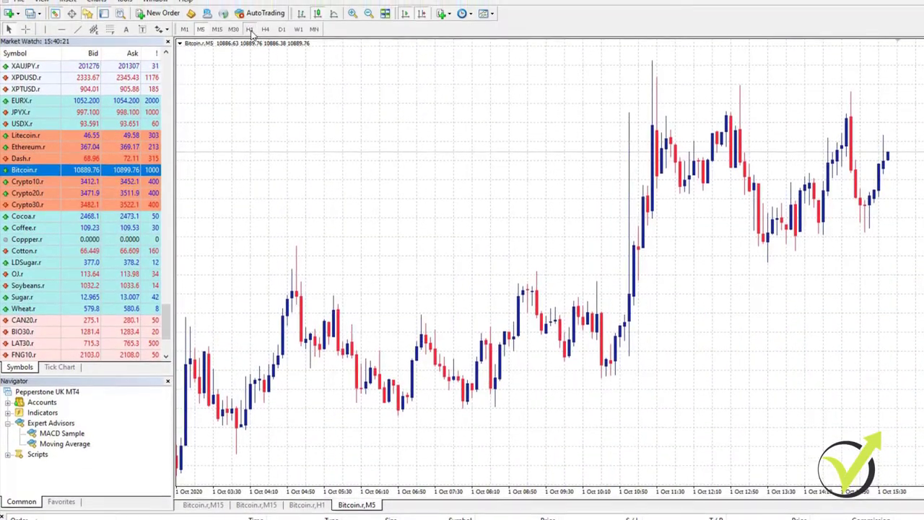
{"action": "left_click", "coordinate": [249, 45]}
Step: Apply the Black background template to the chart
{"action": "right_click", "coordinate": [434, 146]}
{"action": "mouse_move", "coordinate": [468, 226]}
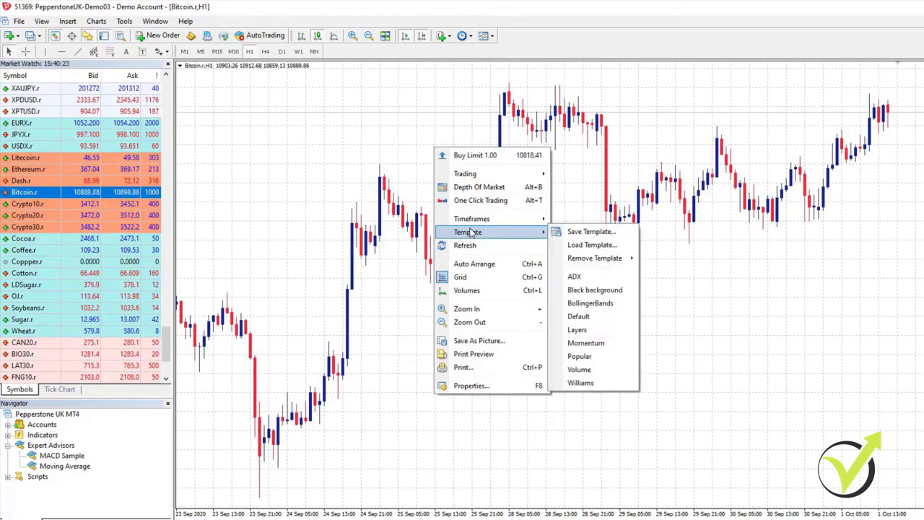
{"action": "left_click", "coordinate": [610, 292]}
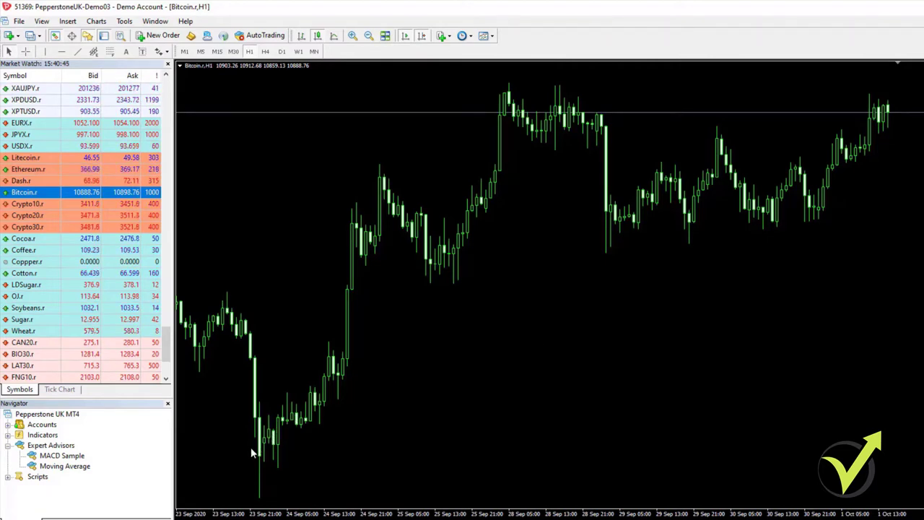
Step: Pan back to the 10–15 Sep bars and zoom in for wider candles
{"action": "left_click_drag", "start_coordinate": [246, 449], "coordinate": [628, 440]}
{"action": "scroll", "coordinate": [550, 289], "scroll_direction": "up", "scroll_amount": 10}
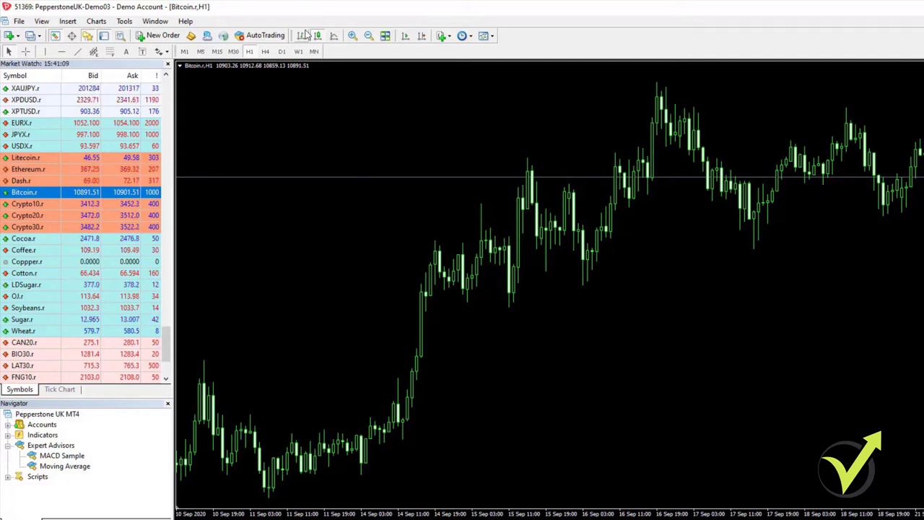
{"action": "left_click", "coordinate": [353, 36]}
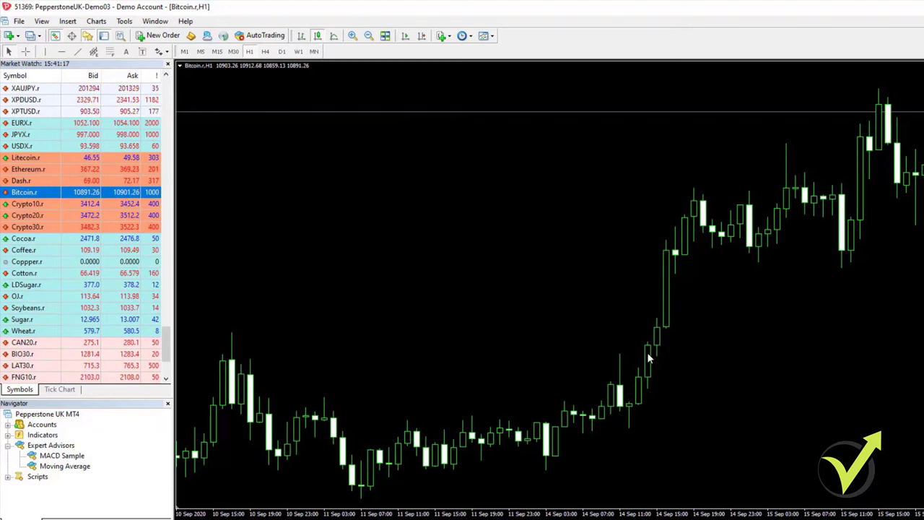
{"action": "left_click", "coordinate": [665, 329]}
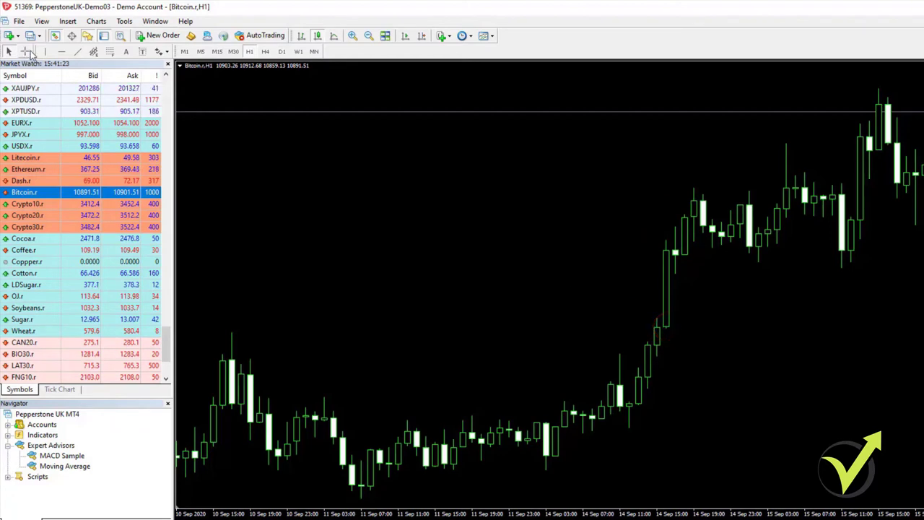
Step: Draw a horizontal line near 10505 at the 14 Sep breakout candle and colour it Lime
{"action": "left_click", "coordinate": [61, 51]}
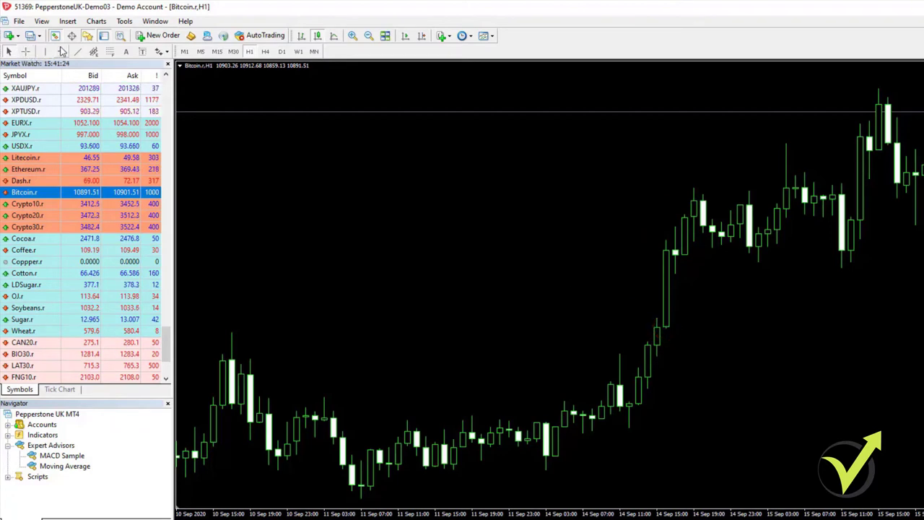
{"action": "left_click", "coordinate": [667, 328]}
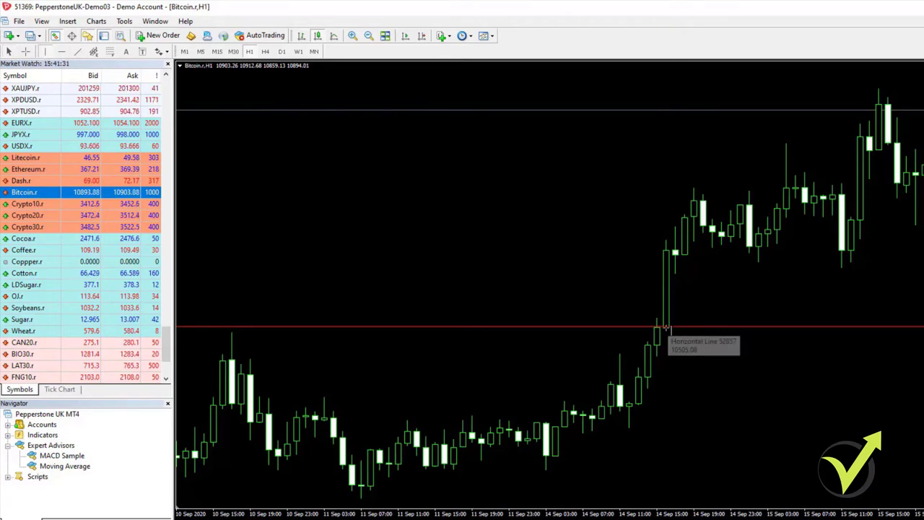
{"action": "right_click", "coordinate": [682, 327]}
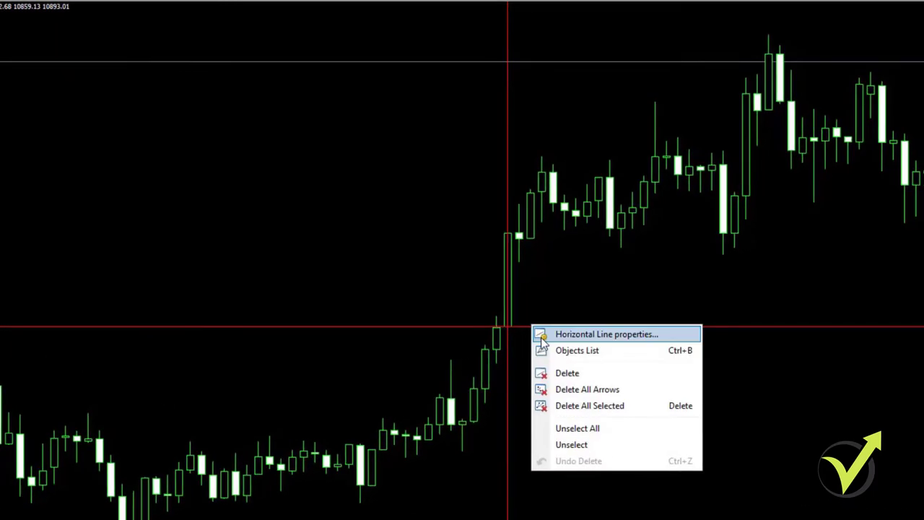
{"action": "left_click", "coordinate": [543, 339]}
{"action": "left_click", "coordinate": [233, 262]}
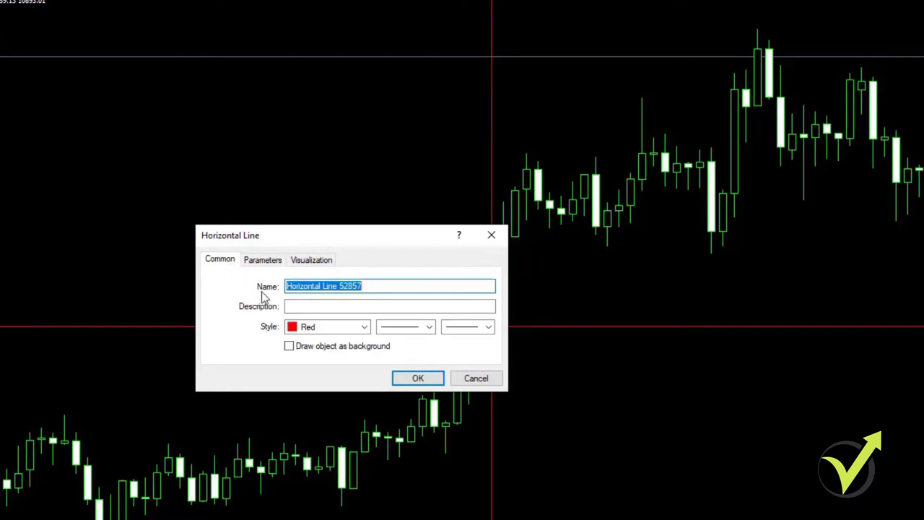
{"action": "left_click", "coordinate": [364, 326]}
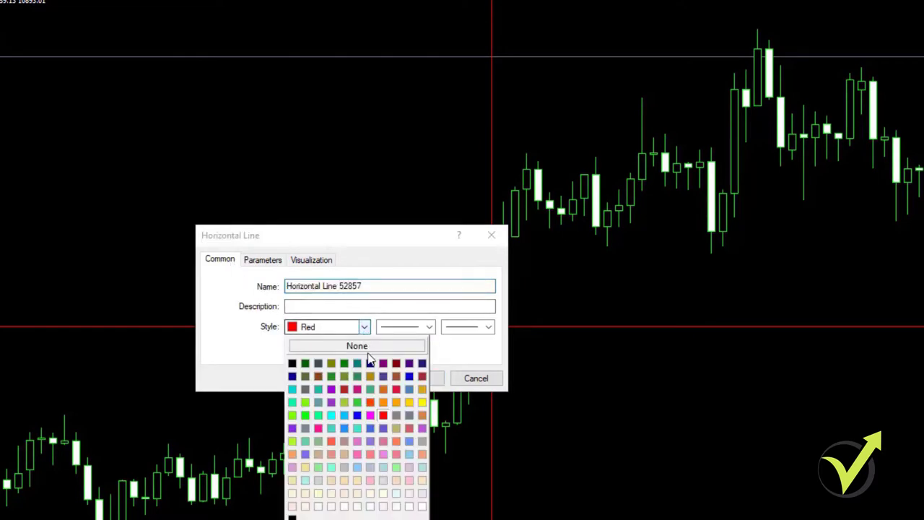
{"action": "left_click", "coordinate": [315, 416]}
{"action": "left_click", "coordinate": [359, 326]}
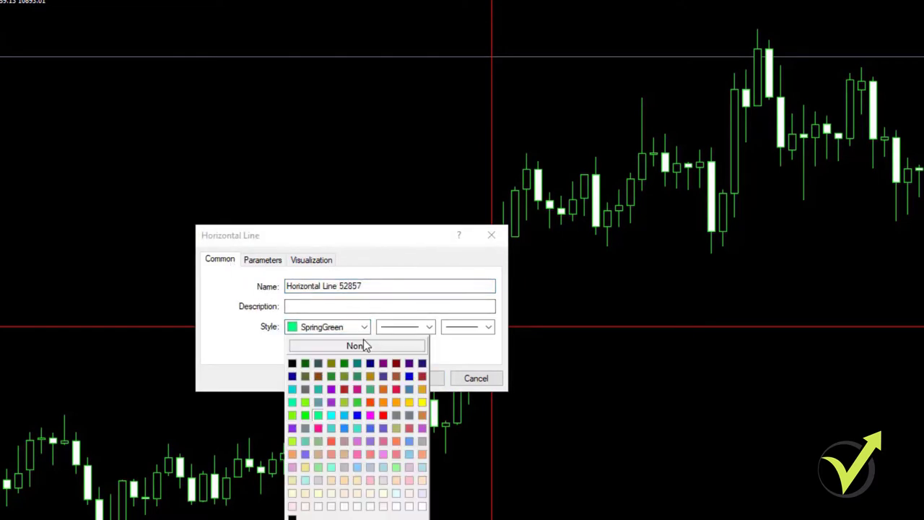
{"action": "left_click", "coordinate": [306, 416]}
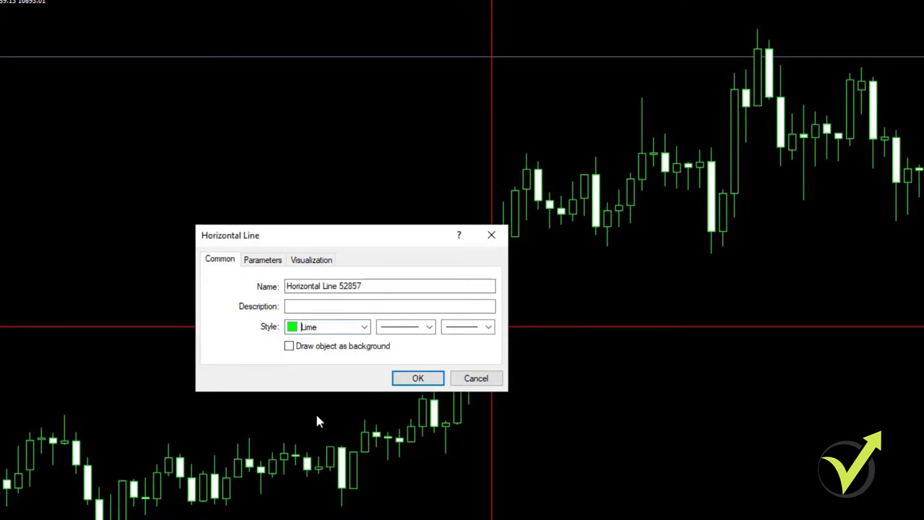
{"action": "left_click", "coordinate": [418, 379]}
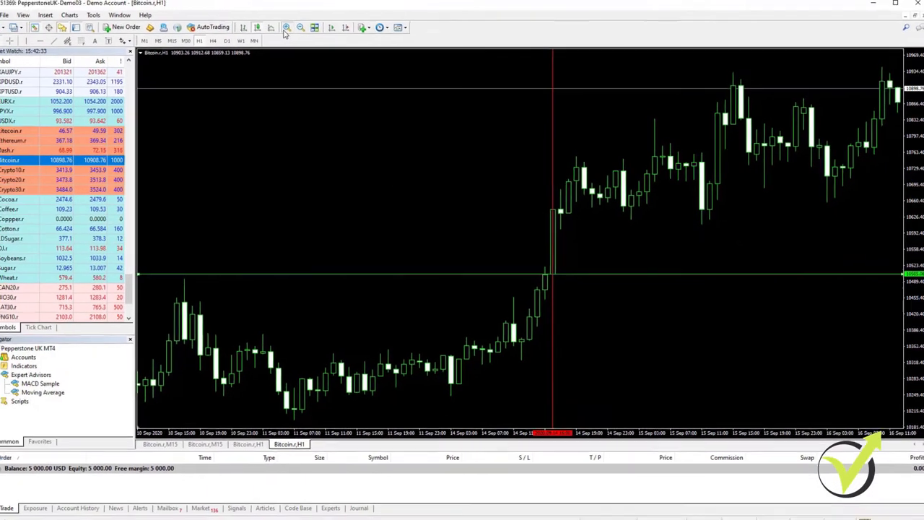
Step: Zoom in further and centre the 11–15 Sep candles around the lime level
{"action": "left_click", "coordinate": [286, 27]}
{"action": "left_click_drag", "start_coordinate": [276, 326], "coordinate": [294, 333]}
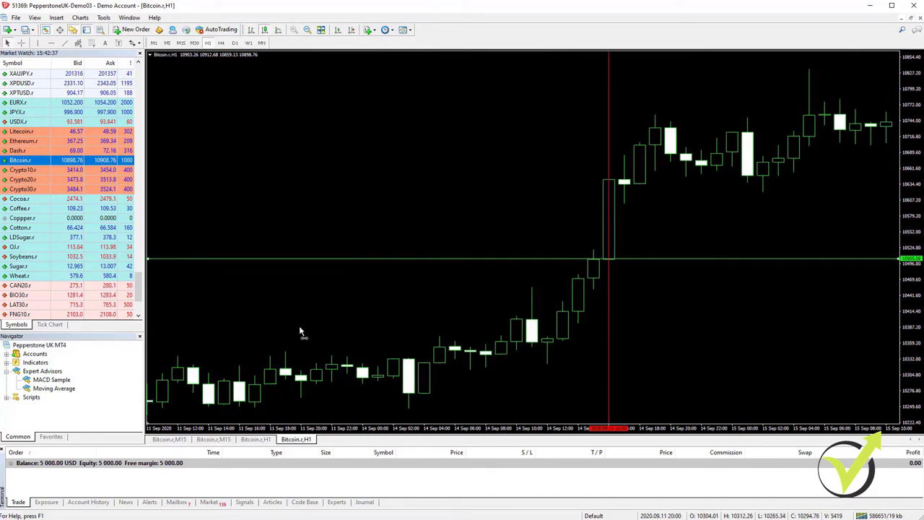
{"action": "scroll", "coordinate": [301, 332], "scroll_direction": "down", "scroll_amount": 3}
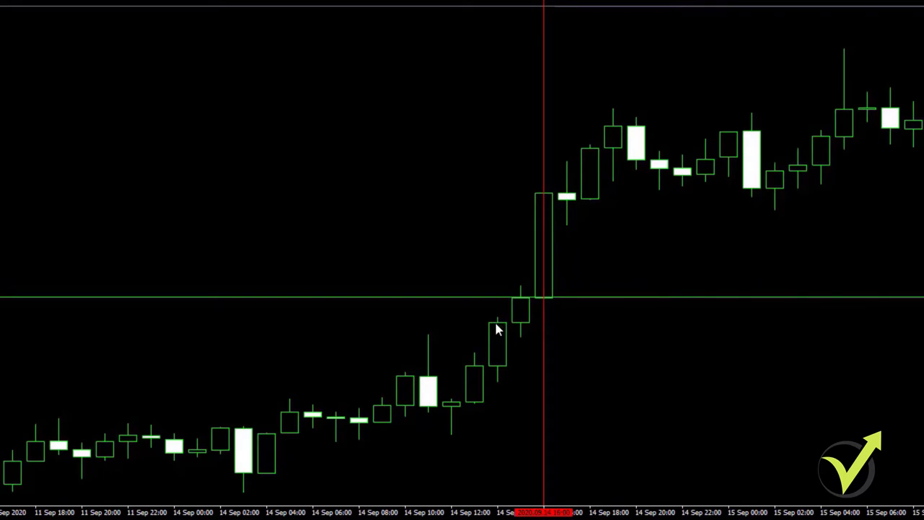
{"action": "mouse_move", "coordinate": [497, 329]}
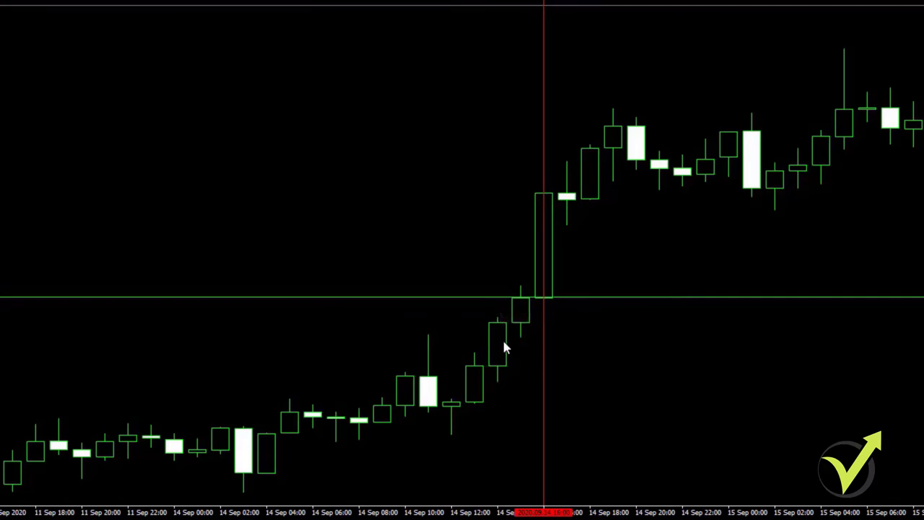
{"action": "left_click_drag", "start_coordinate": [499, 383], "coordinate": [501, 383]}
{"action": "left_click", "coordinate": [497, 318]}
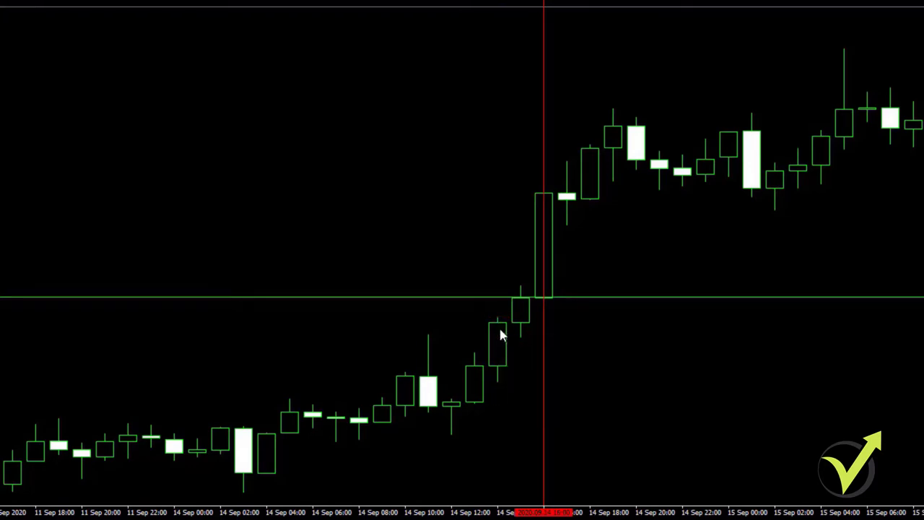
{"action": "mouse_move", "coordinate": [499, 323]}
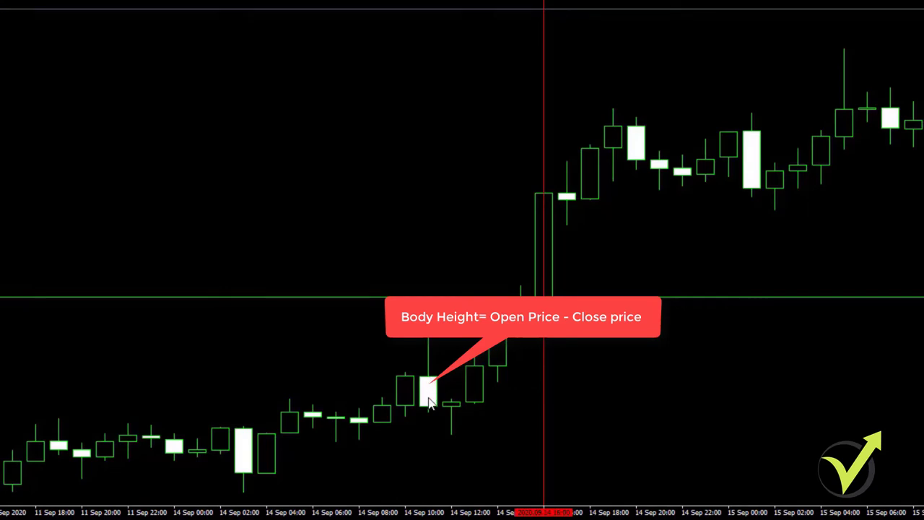
{"action": "mouse_move", "coordinate": [431, 411]}
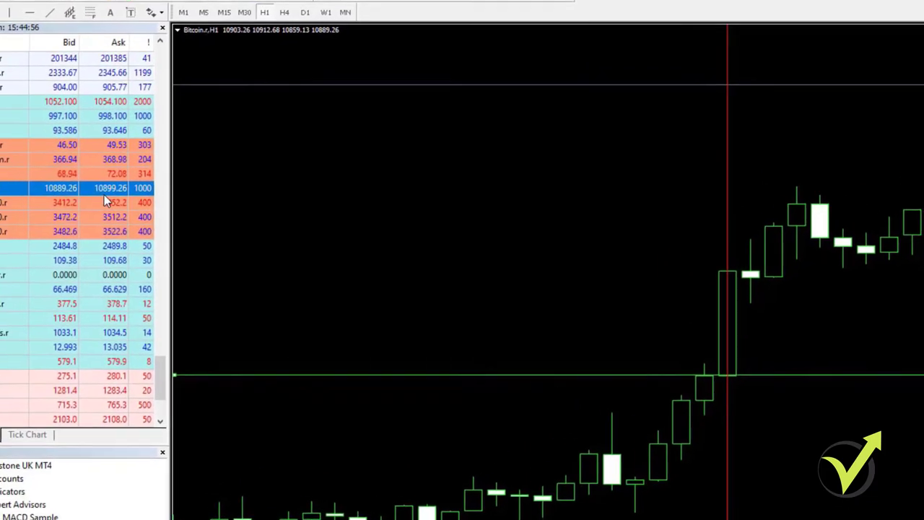
Step: Open the Insert menu to reach the Indicators list
{"action": "mouse_move", "coordinate": [141, 193]}
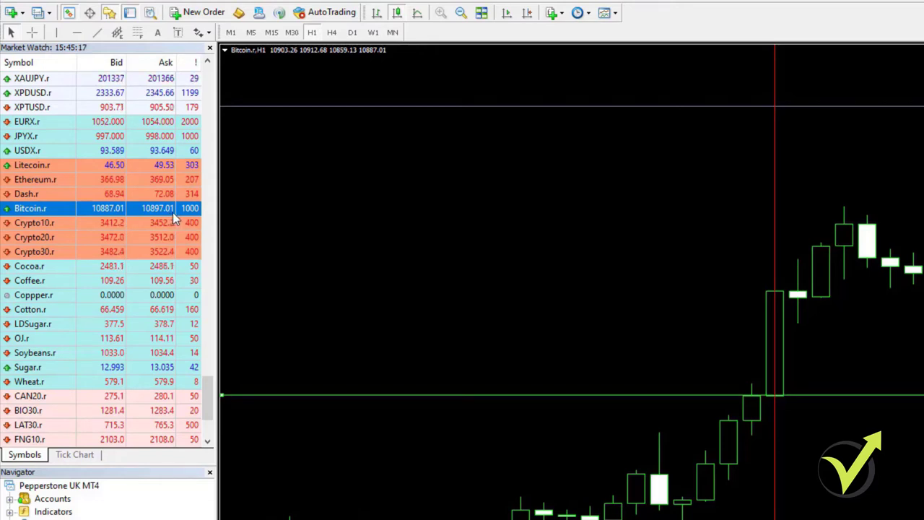
{"action": "mouse_move", "coordinate": [166, 216]}
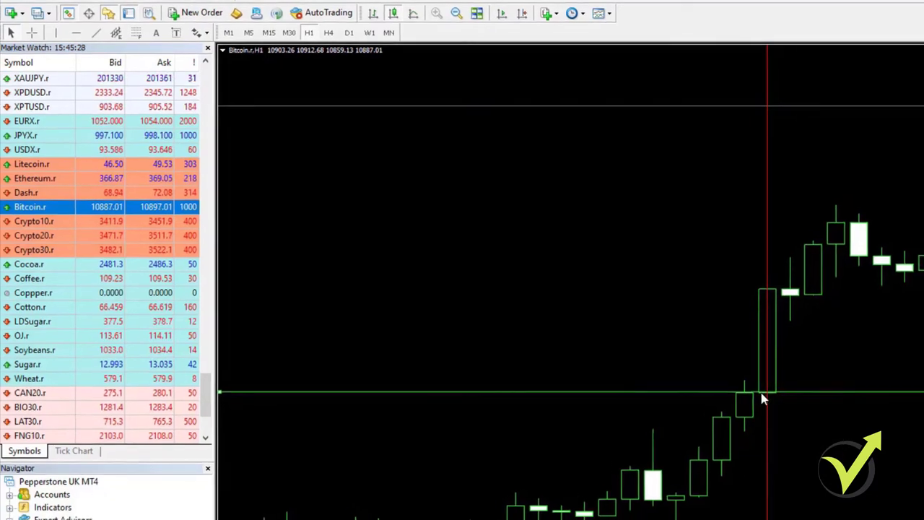
{"action": "mouse_move", "coordinate": [546, 310]}
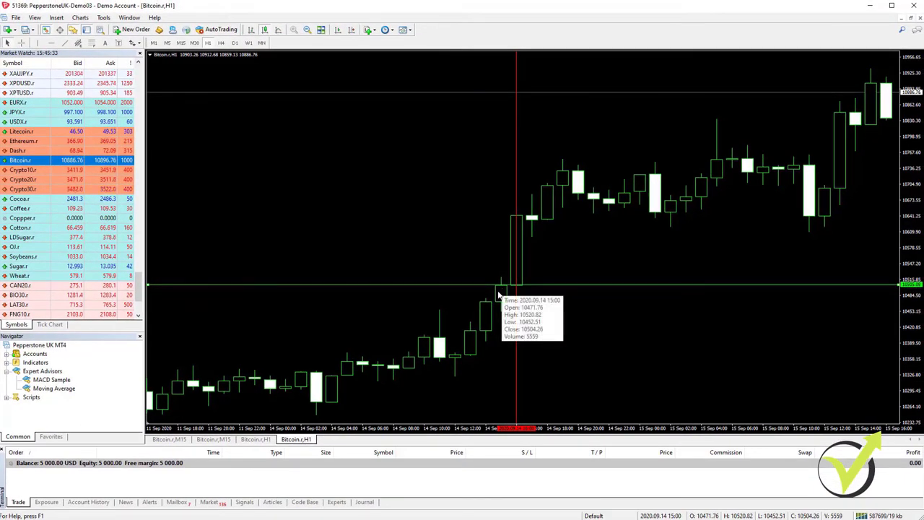
{"action": "mouse_move", "coordinate": [455, 360]}
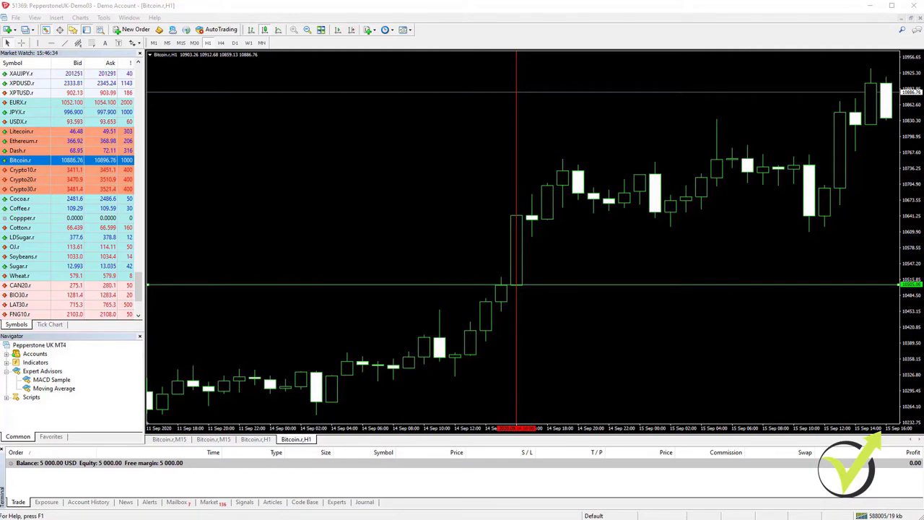
{"action": "left_click", "coordinate": [56, 17]}
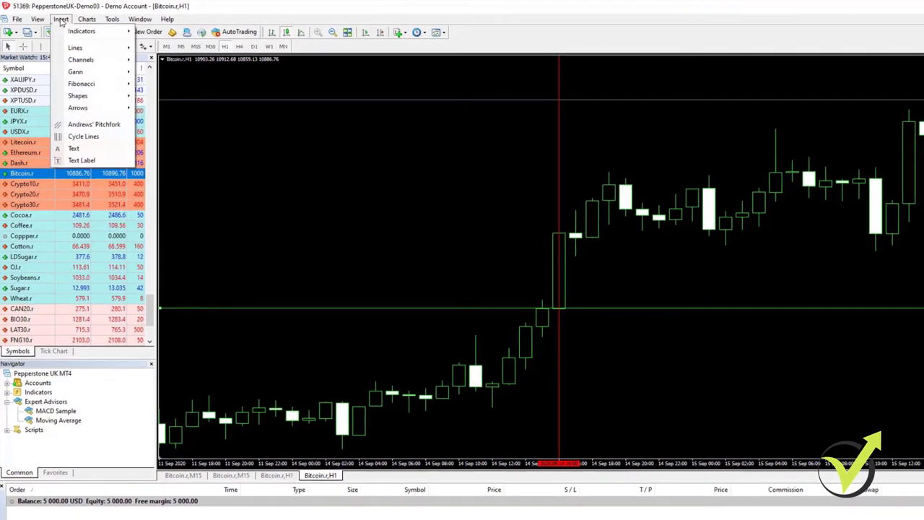
Step: Insert a Trend > Moving Average with period 15, keeping the red style
{"action": "mouse_move", "coordinate": [83, 31]}
{"action": "mouse_move", "coordinate": [214, 121]}
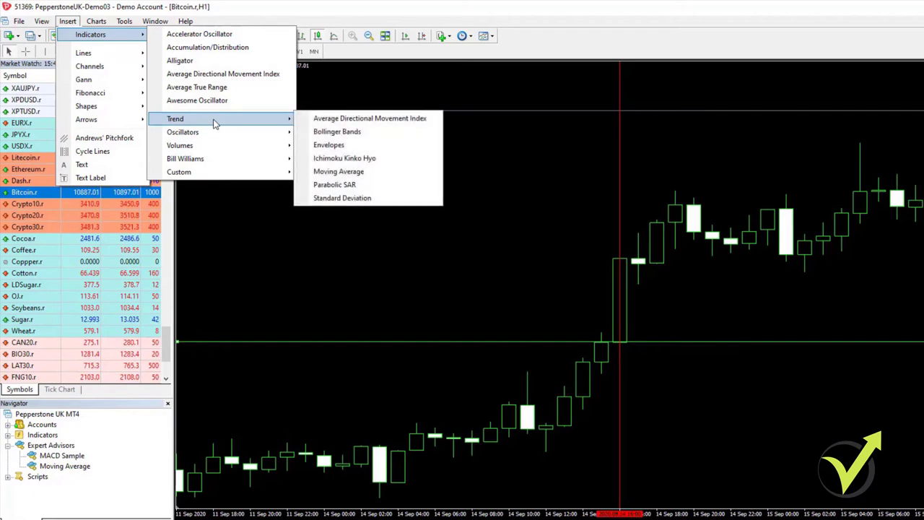
{"action": "left_click", "coordinate": [343, 171]}
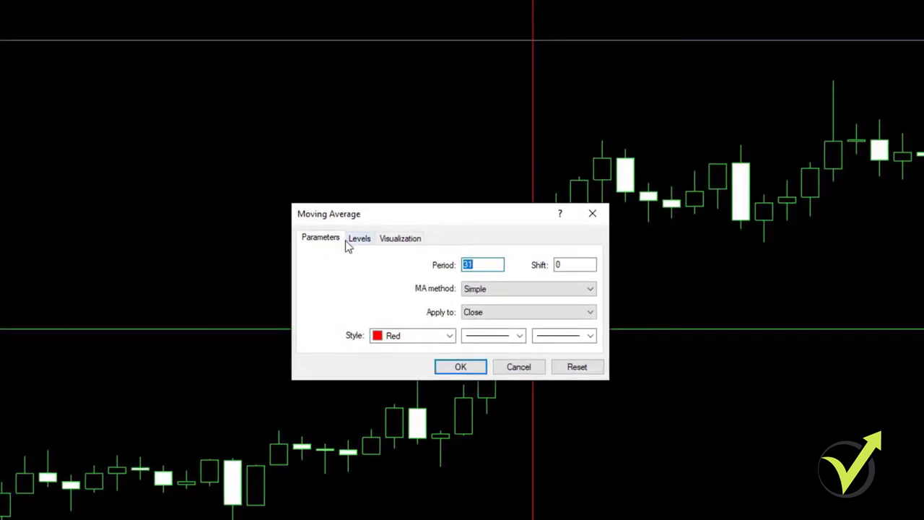
{"action": "type", "text": "15"}
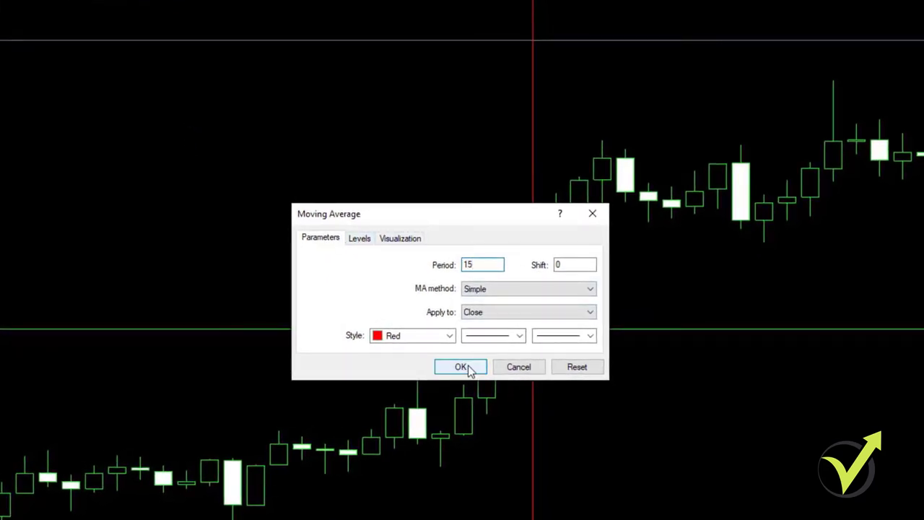
{"action": "left_click", "coordinate": [462, 367]}
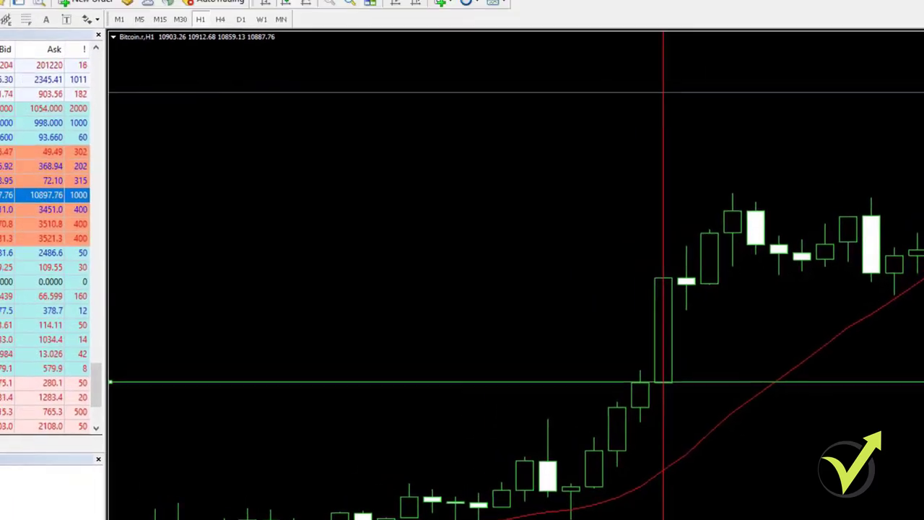
Step: Insert a second Moving Average with period 45 coloured Aqua
{"action": "left_click", "coordinate": [0, 0]}
{"action": "mouse_move", "coordinate": [2, 0]}
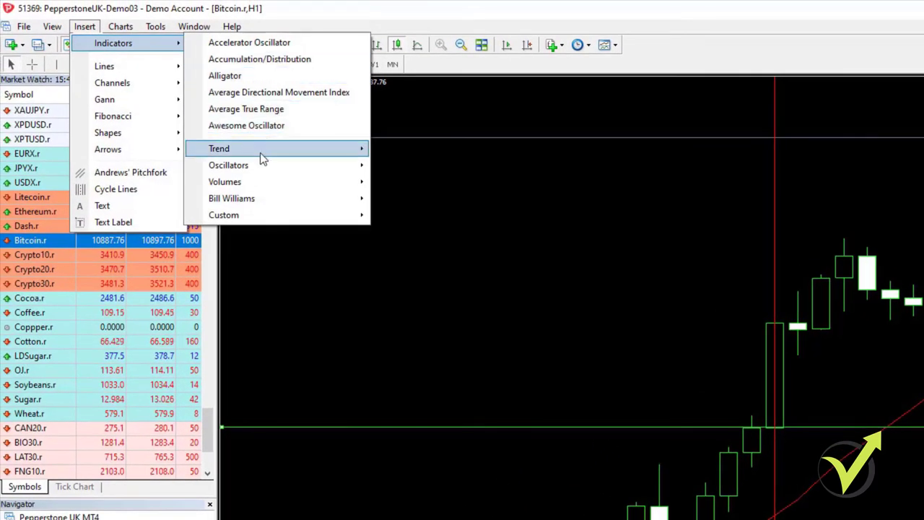
{"action": "mouse_move", "coordinate": [262, 155]}
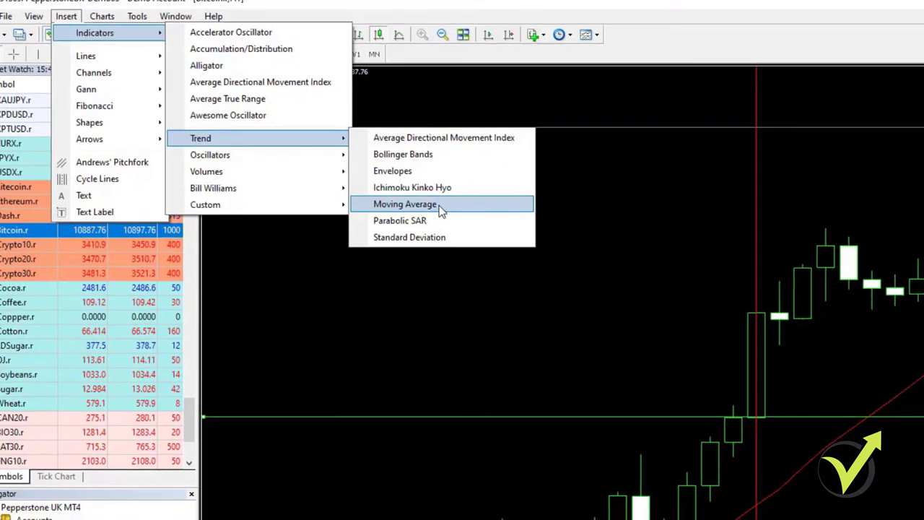
{"action": "left_click", "coordinate": [438, 205]}
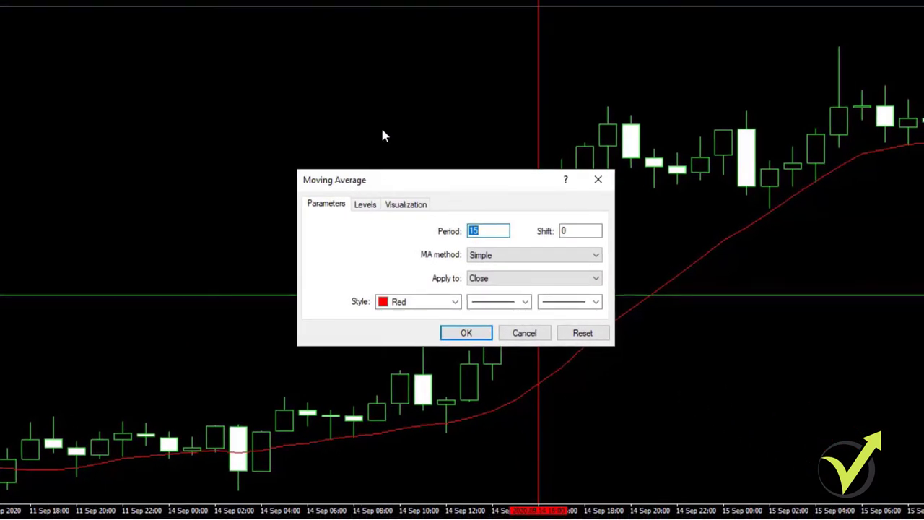
{"action": "type", "text": "45"}
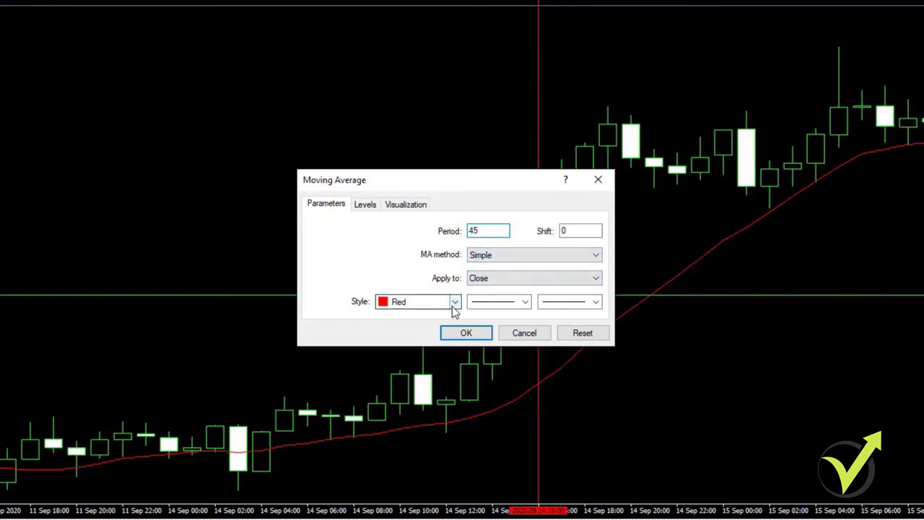
{"action": "left_click", "coordinate": [453, 303]}
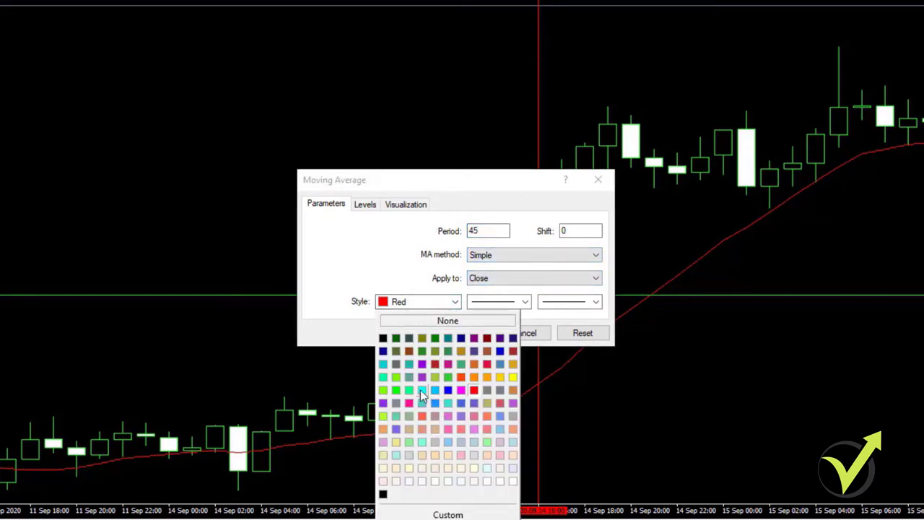
{"action": "left_click", "coordinate": [421, 390]}
{"action": "left_click", "coordinate": [467, 332]}
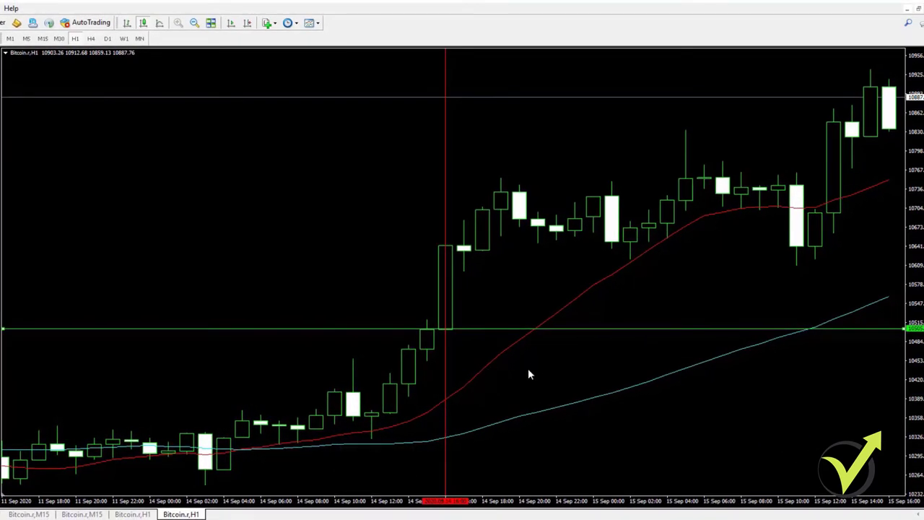
Step: Scroll to 17 Sep and mark the crossover with a vertical line and a 10834.64 entry line
{"action": "mouse_move", "coordinate": [457, 399]}
{"action": "mouse_move", "coordinate": [608, 397]}
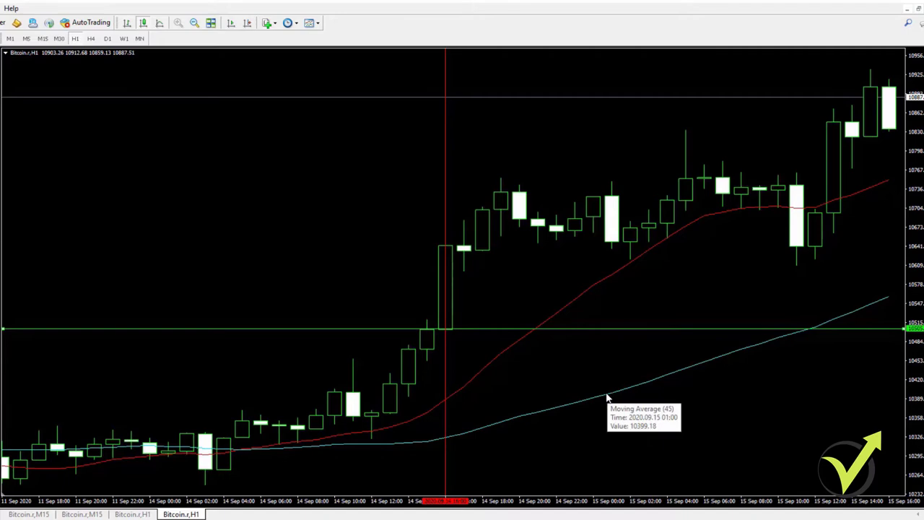
{"action": "scroll", "coordinate": [752, 248], "scroll_direction": "down", "scroll_amount": 5}
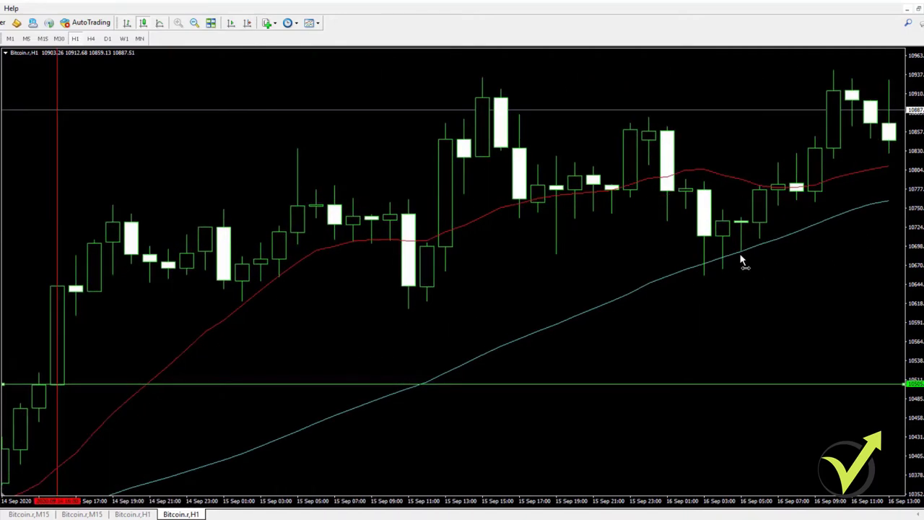
{"action": "scroll", "coordinate": [742, 260], "scroll_direction": "down", "scroll_amount": 10}
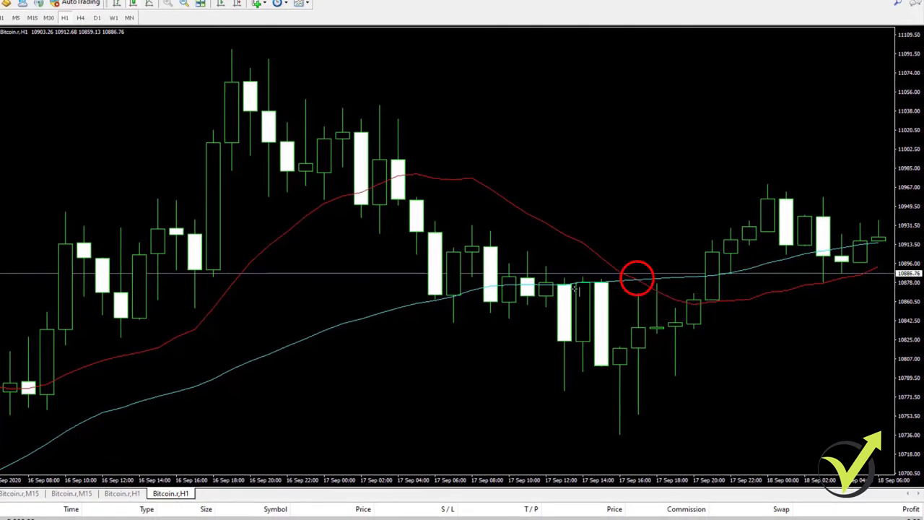
{"action": "left_click", "coordinate": [656, 282]}
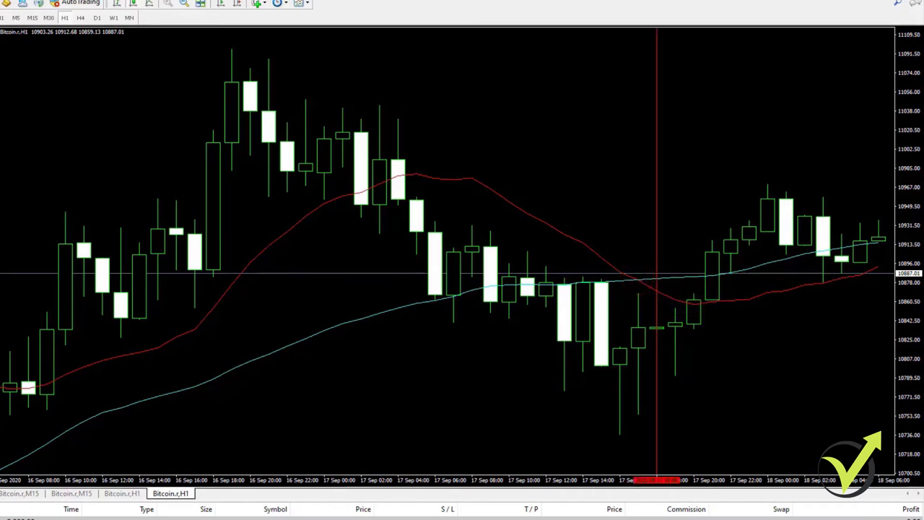
{"action": "left_click", "coordinate": [659, 329]}
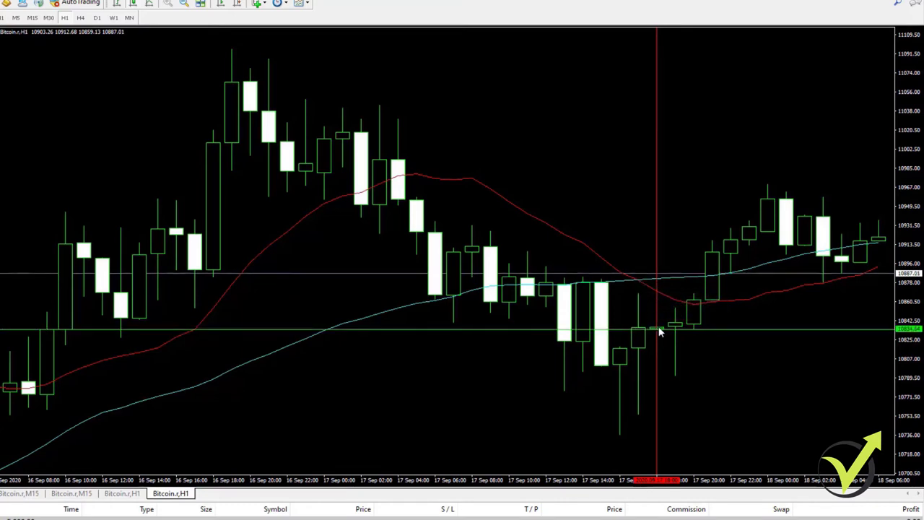
Step: Zoom out twice, scroll back to 9 Sep, and read prices with the crosshair
{"action": "left_click", "coordinate": [184, 3]}
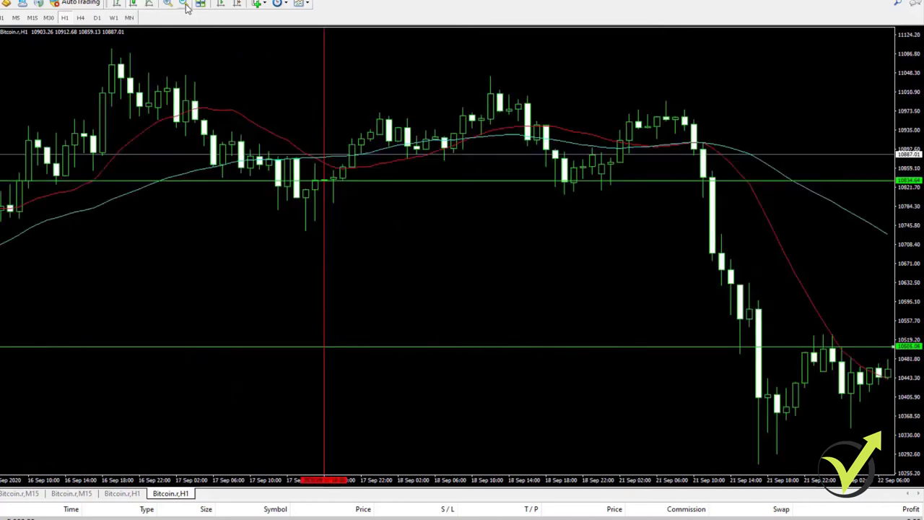
{"action": "left_click", "coordinate": [183, 3]}
{"action": "scroll", "coordinate": [578, 255], "scroll_direction": "down", "scroll_amount": 5}
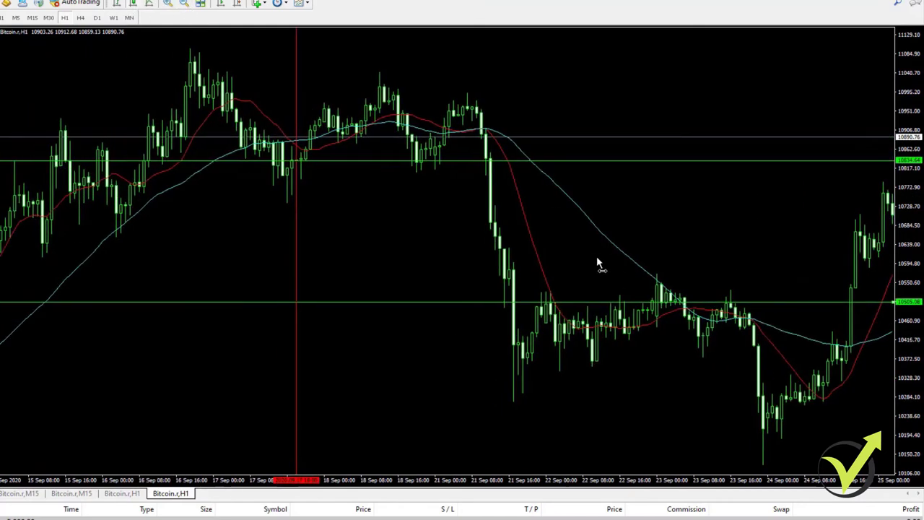
{"action": "scroll", "coordinate": [597, 262], "scroll_direction": "down", "scroll_amount": 8}
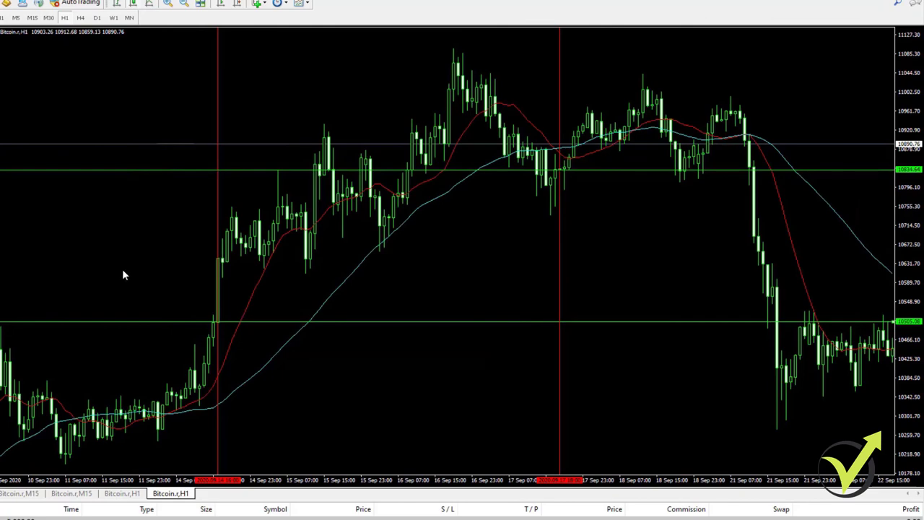
{"action": "scroll", "coordinate": [144, 271], "scroll_direction": "down", "scroll_amount": 4}
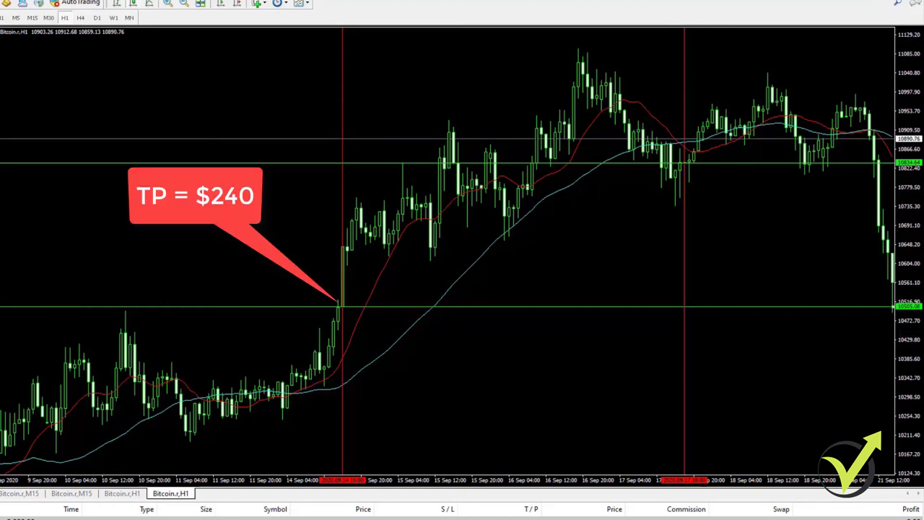
{"action": "middle_click", "coordinate": [340, 276]}
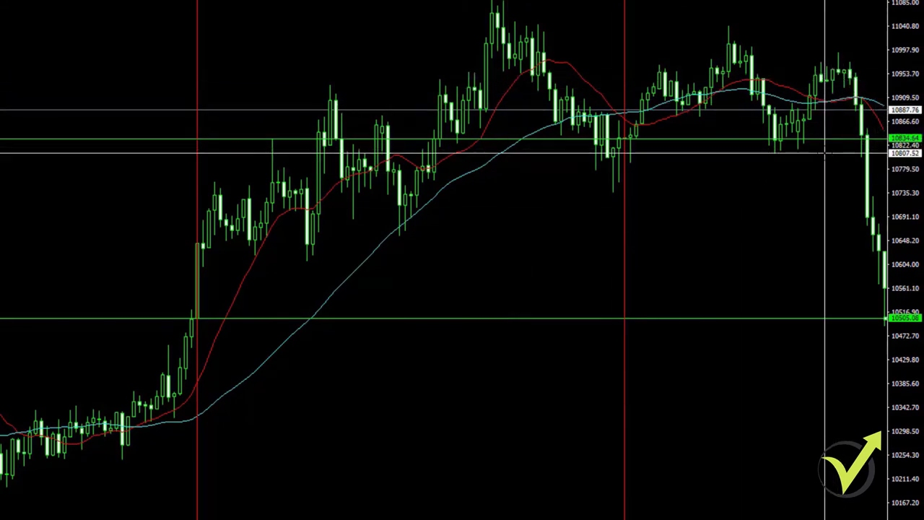
{"action": "middle_click", "coordinate": [790, 236]}
{"action": "scroll", "coordinate": [777, 249], "scroll_direction": "down", "scroll_amount": 5}
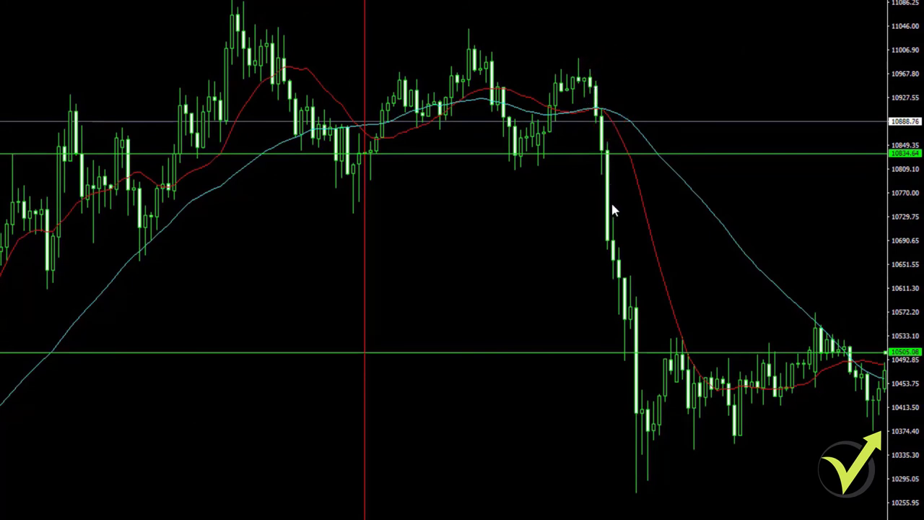
{"action": "left_click", "coordinate": [612, 241]}
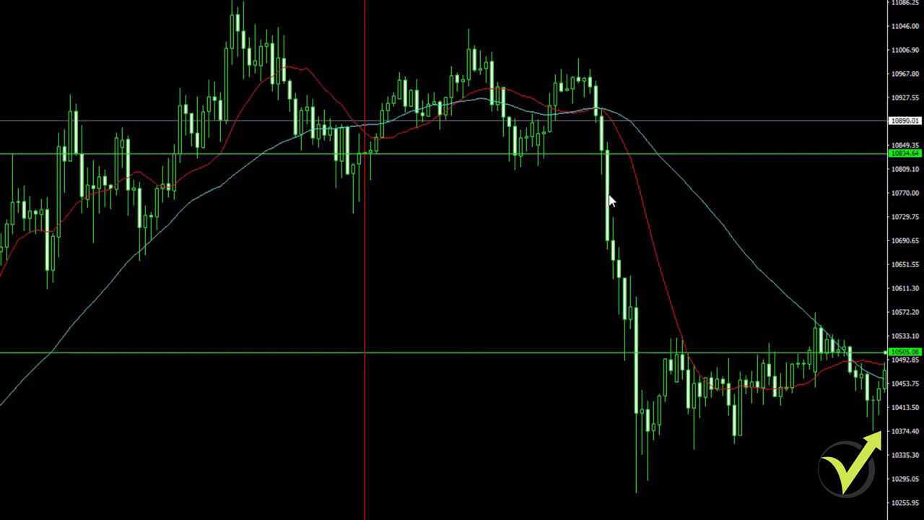
{"action": "middle_click", "coordinate": [584, 262]}
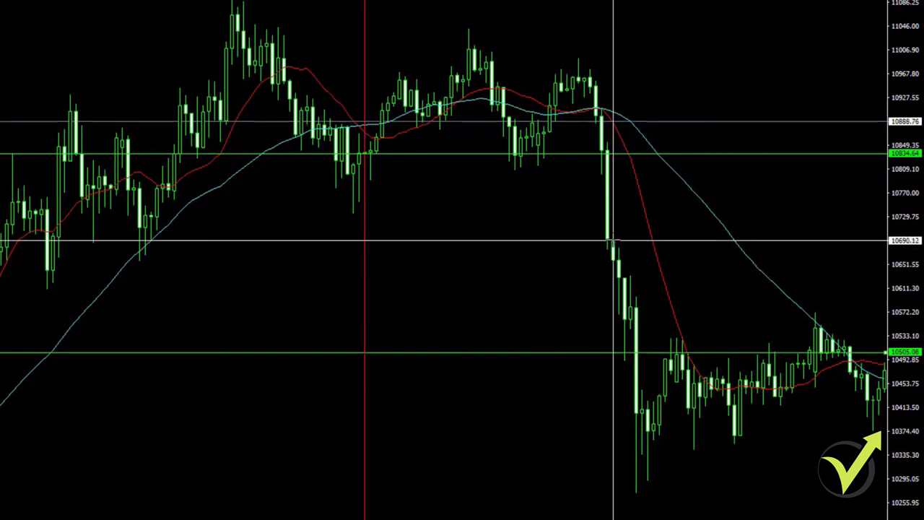